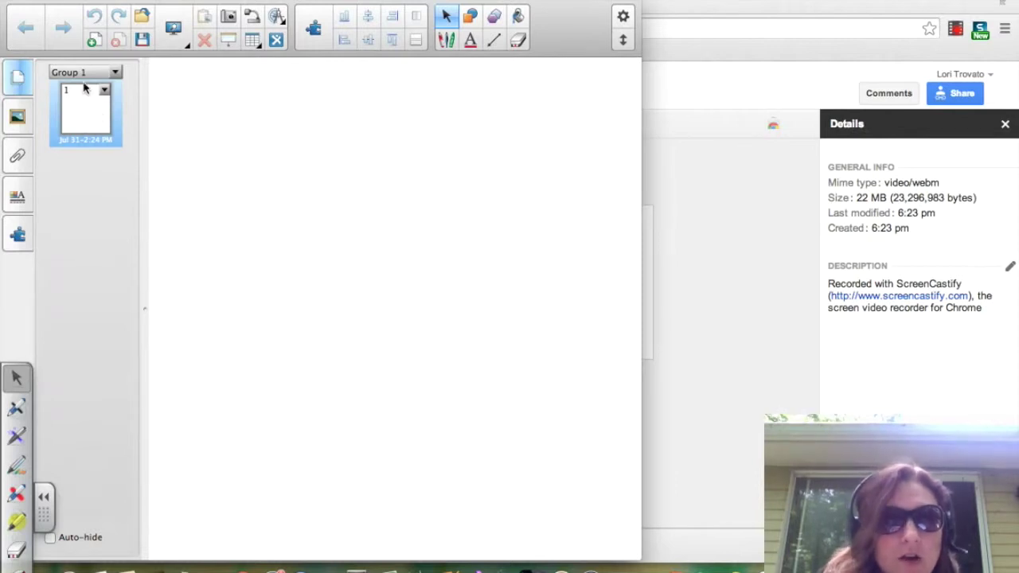
Step: Insert the Slide01 'Morphology Matters' leaf image from the Gallery's My Content onto the page
{"action": "left_click", "coordinate": [20, 121]}
{"action": "left_click", "coordinate": [96, 94]}
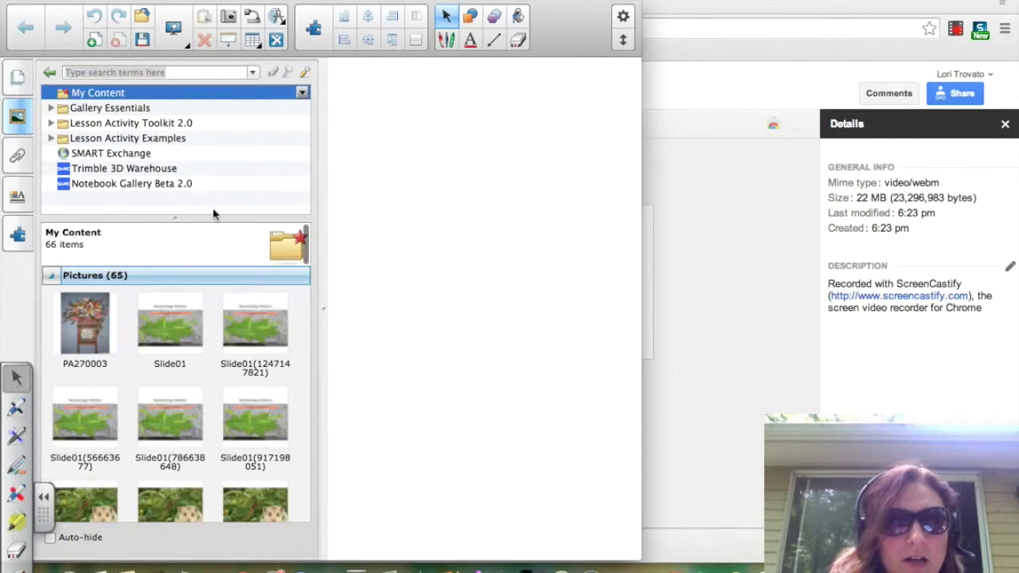
{"action": "double_click", "coordinate": [174, 330]}
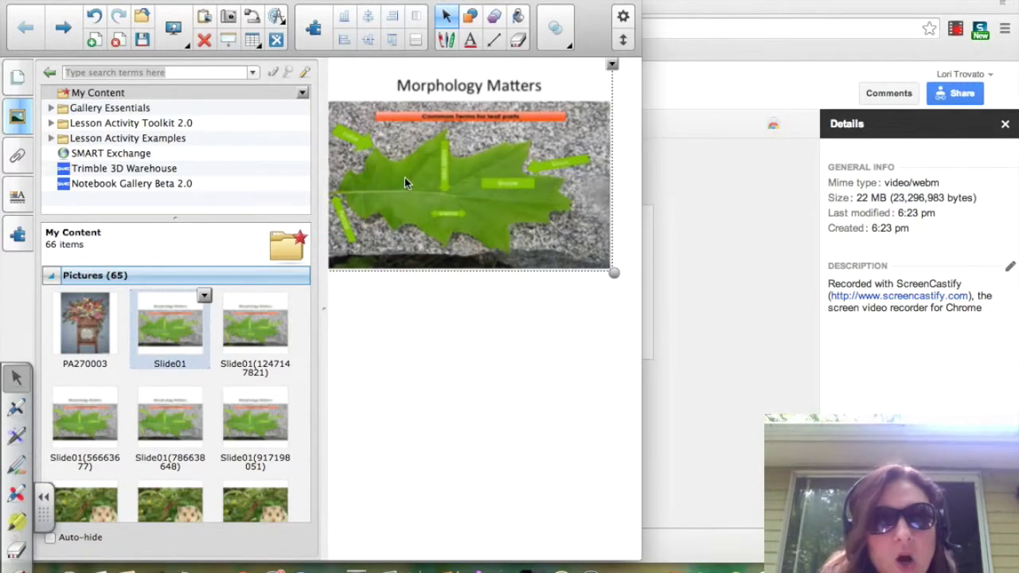
{"action": "left_click", "coordinate": [416, 317]}
Step: Add the text 'What term goes in the Circle' below the leaf image
{"action": "left_click", "coordinate": [472, 42]}
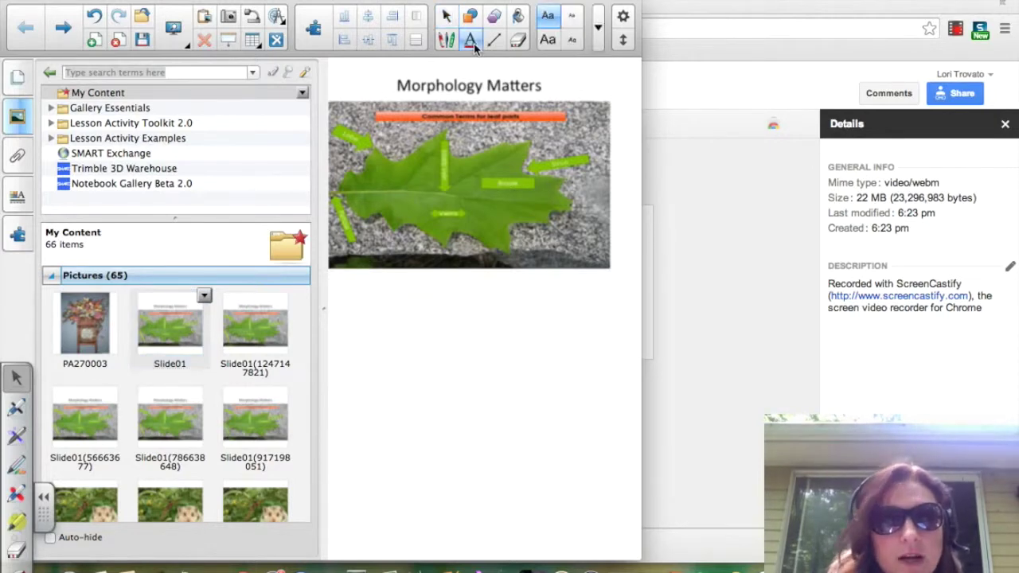
{"action": "left_click", "coordinate": [345, 289]}
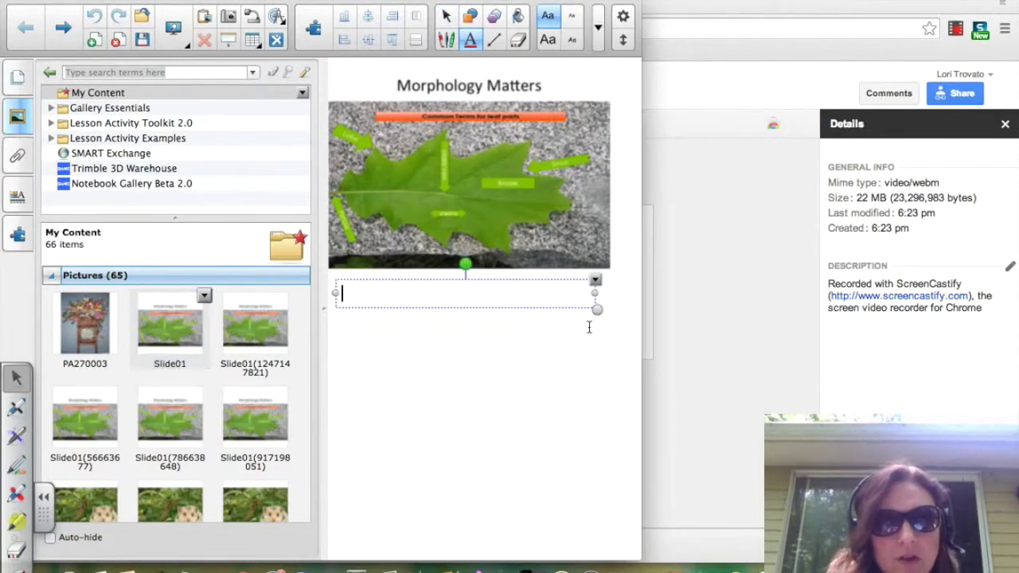
{"action": "type", "text": "What "}
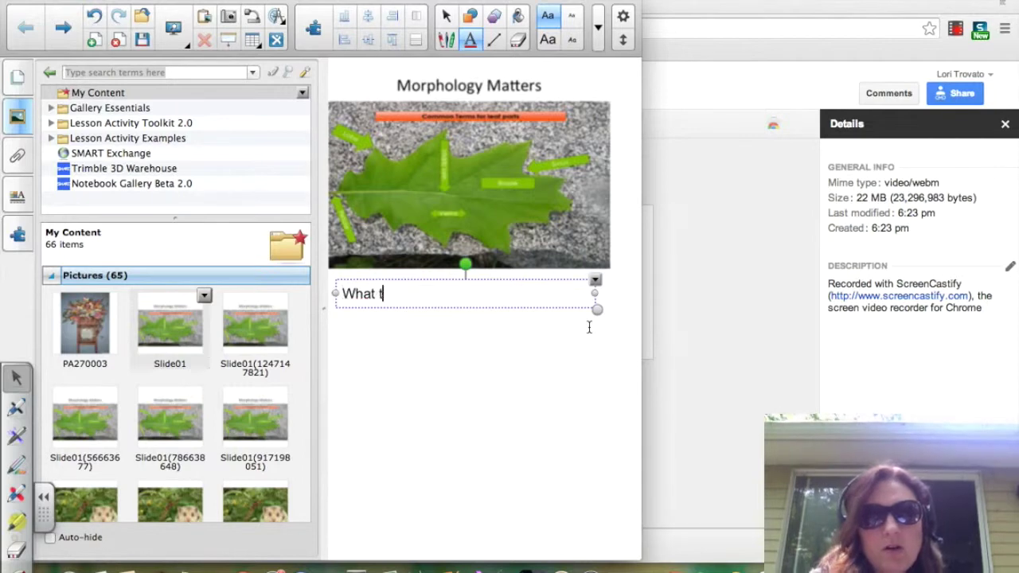
{"action": "type", "text": "term goes in t"}
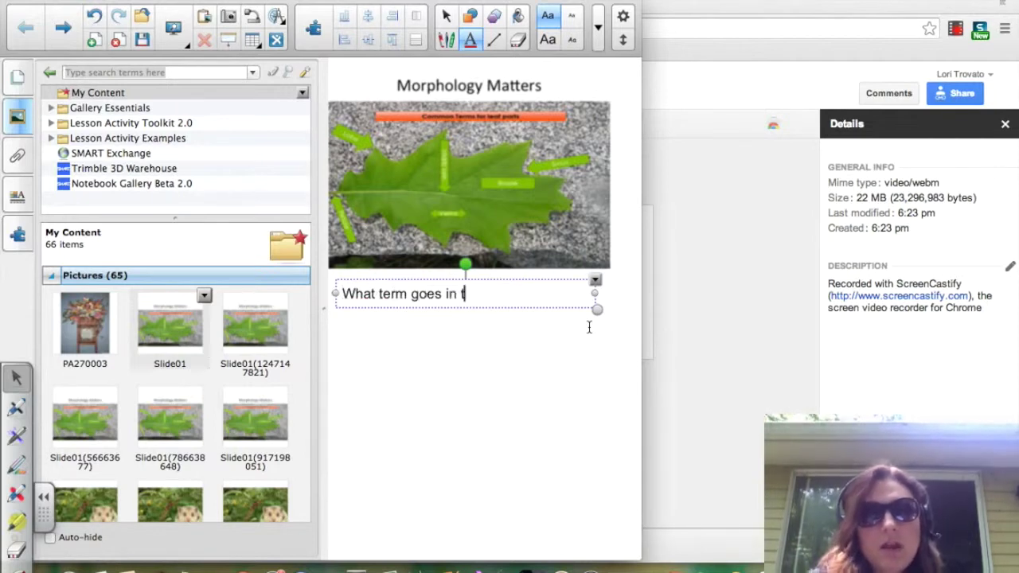
{"action": "type", "text": "he Cir"}
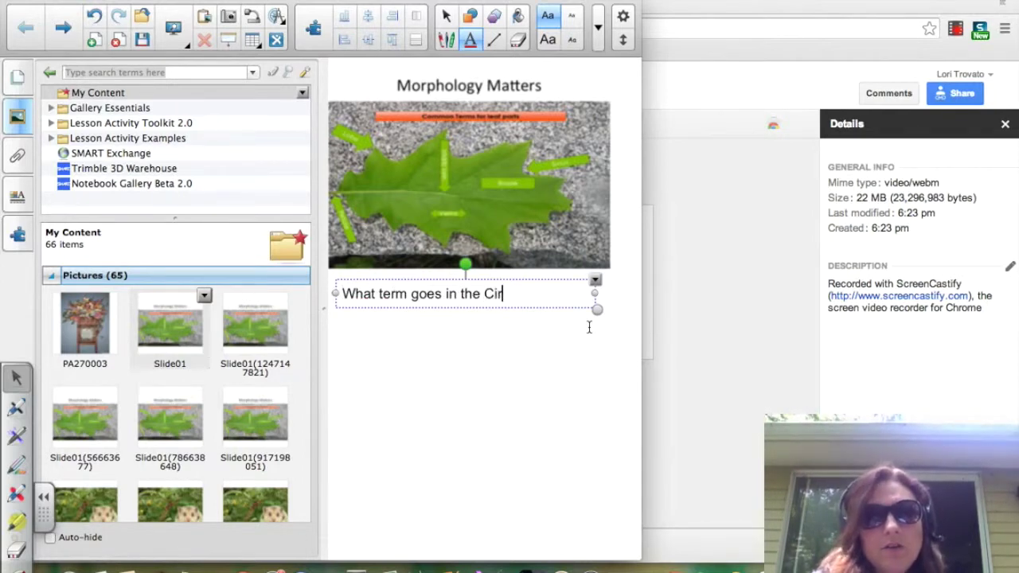
{"action": "type", "text": "cle"}
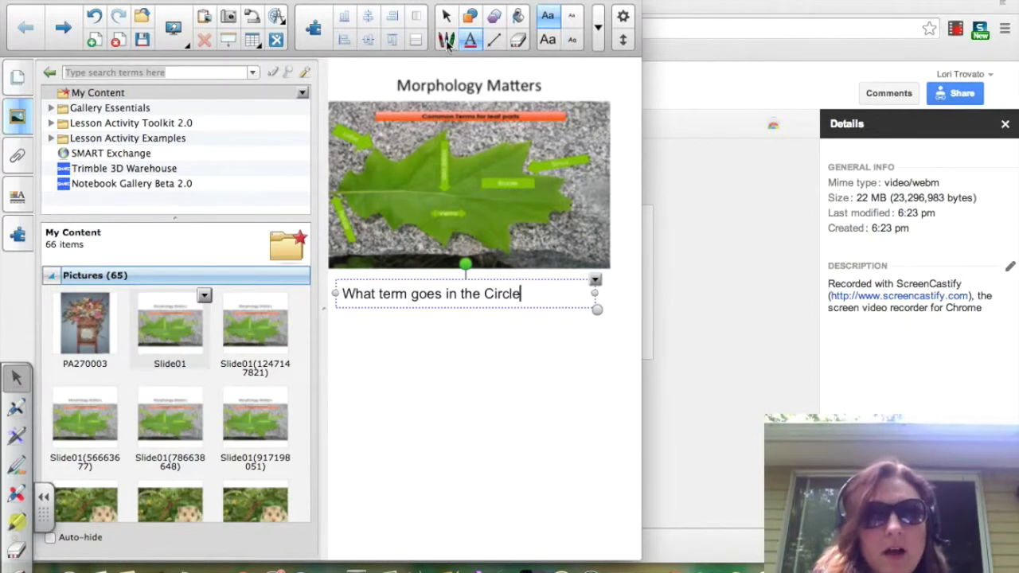
Step: Draw a small pen circle around a spot on the leaf
{"action": "left_click", "coordinate": [446, 40]}
{"action": "left_click_drag", "start_coordinate": [415, 169], "coordinate": [413, 177]}
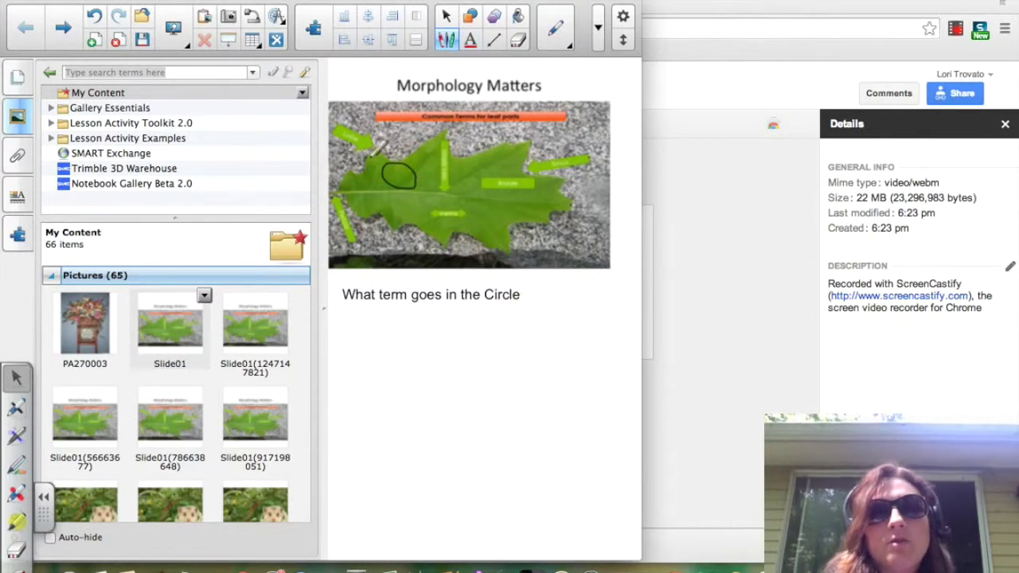
{"action": "left_click", "coordinate": [469, 40]}
Step: Type the answer choices 'Fish', 'Cat Dog' and 'Netting' on separate lines beside the question
{"action": "left_click", "coordinate": [530, 294]}
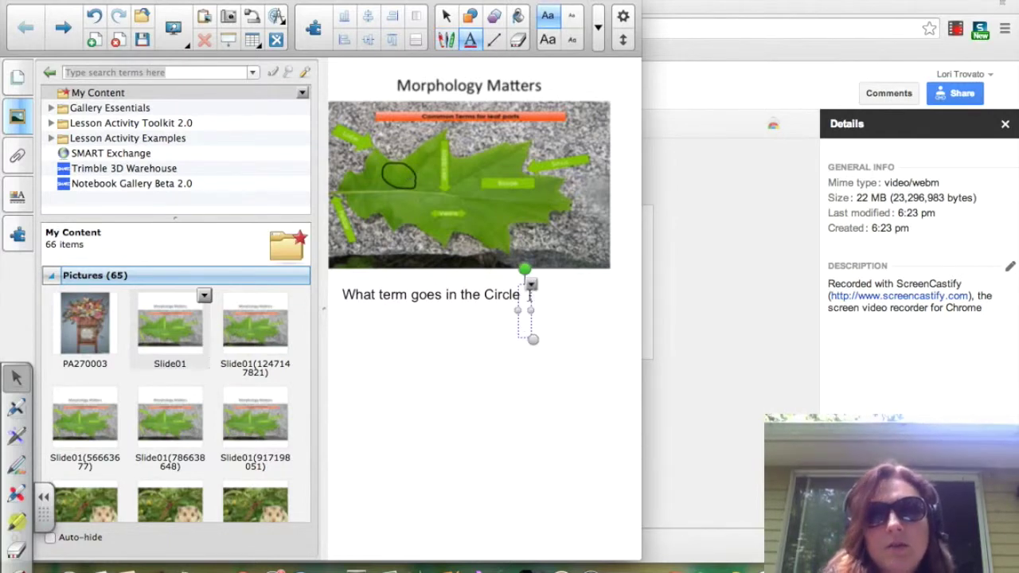
{"action": "type", "text": "Fish"}
{"action": "key", "text": "Return"}
{"action": "type", "text": "Cat Dog"}
{"action": "key", "text": "Return"}
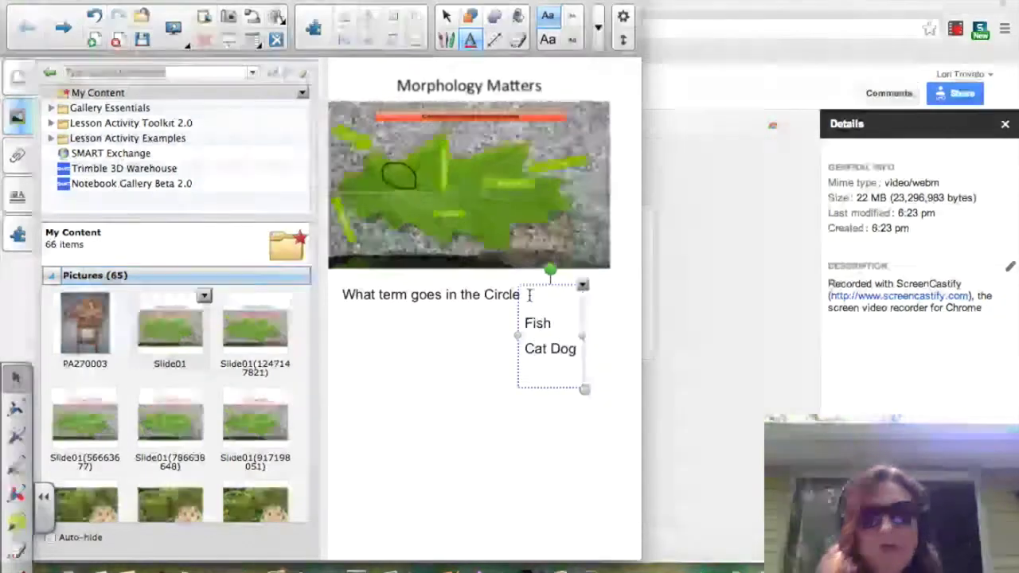
{"action": "type", "text": "Netting"}
{"action": "key", "text": "Return"}
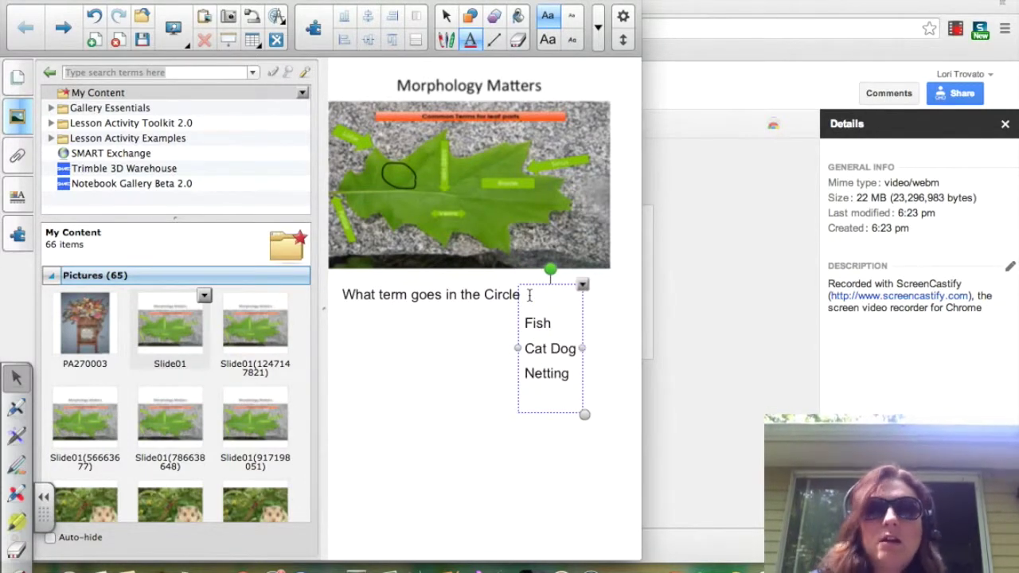
{"action": "left_click_drag", "start_coordinate": [575, 371], "coordinate": [510, 372]}
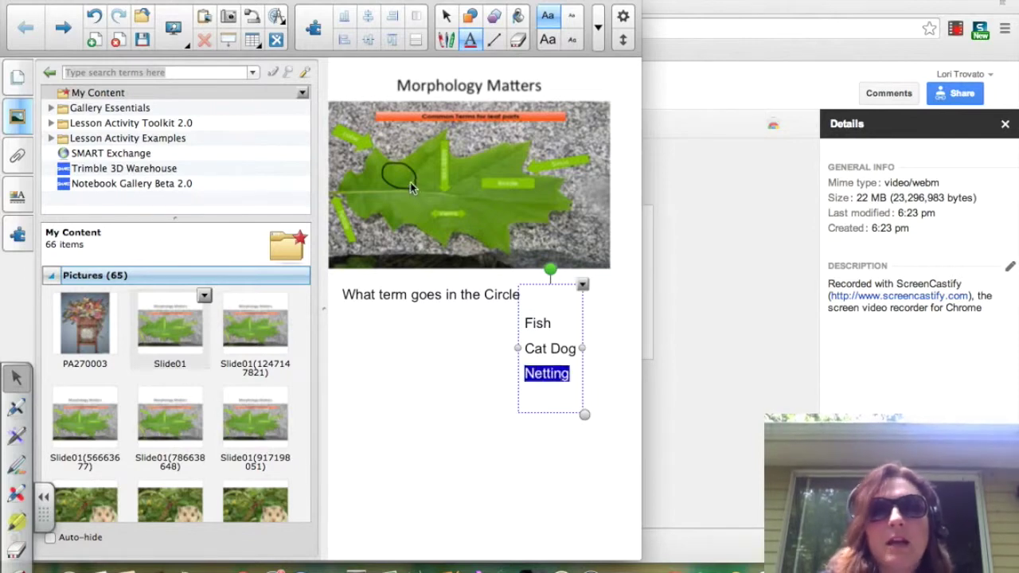
Step: With the Creative Pen, scribble over the circled leaf spot and around 'Netting'
{"action": "left_click", "coordinate": [446, 40]}
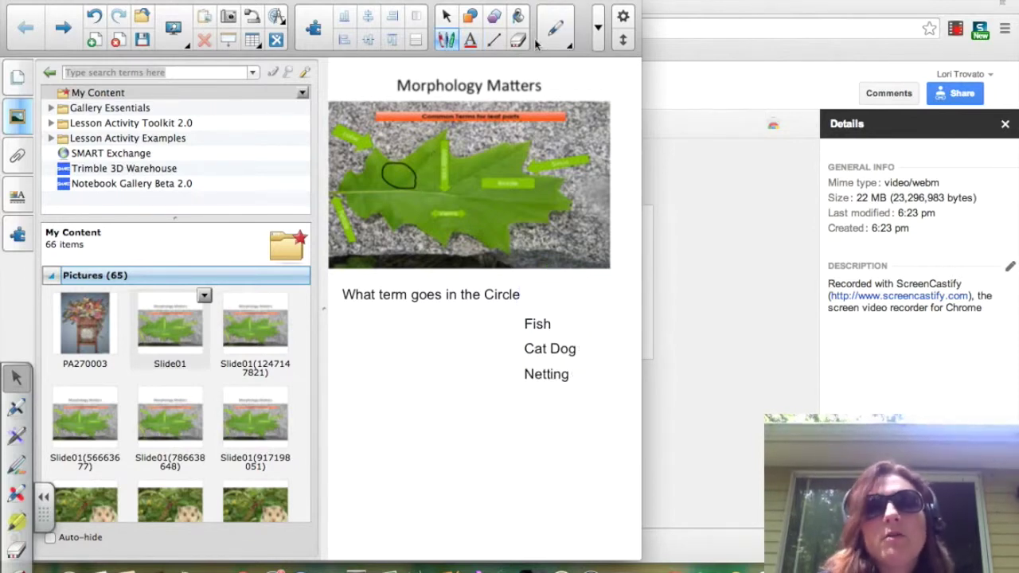
{"action": "left_click", "coordinate": [570, 48]}
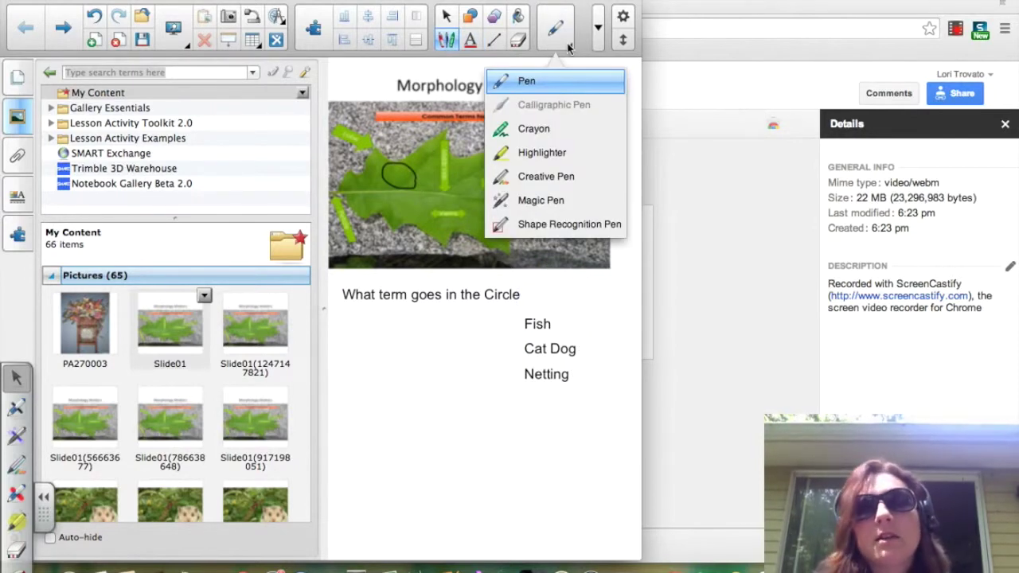
{"action": "left_click", "coordinate": [528, 175]}
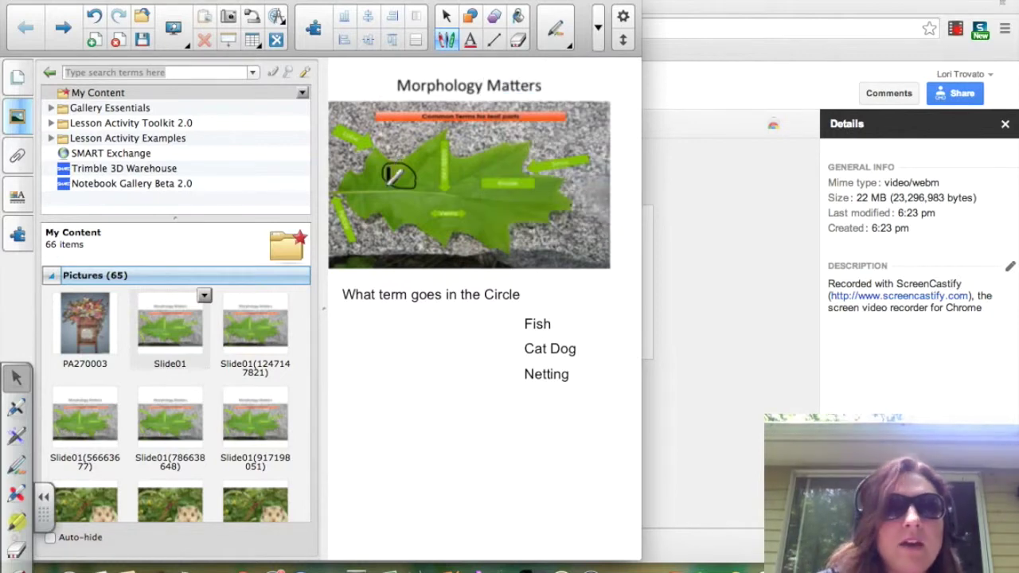
{"action": "left_click_drag", "start_coordinate": [400, 171], "coordinate": [434, 211]}
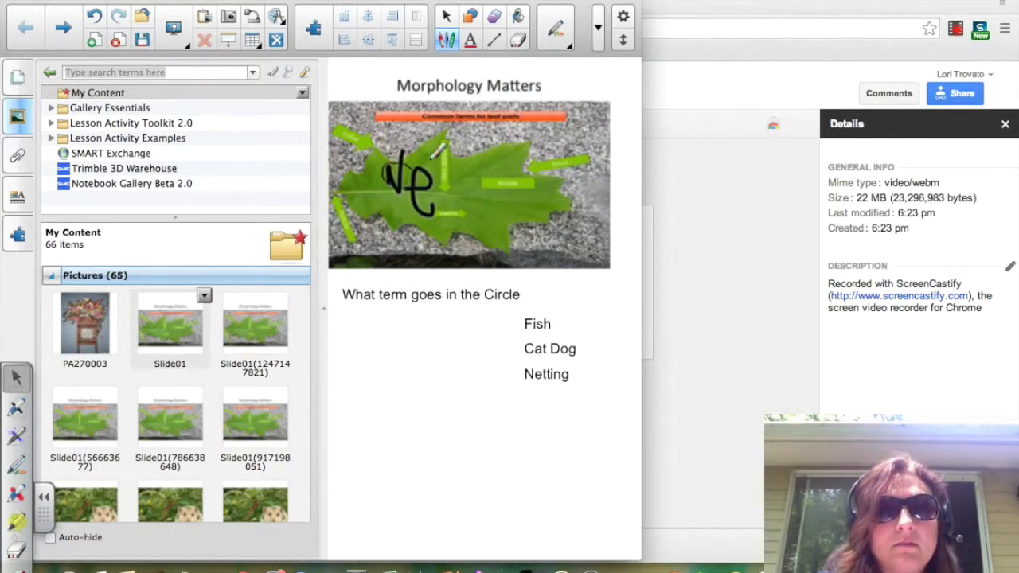
{"action": "mouse_move", "coordinate": [585, 381]}
{"action": "left_mouse_down"}
{"action": "mouse_move", "coordinate": [506, 380]}
{"action": "mouse_move", "coordinate": [589, 366]}
{"action": "mouse_move", "coordinate": [549, 350]}
{"action": "left_mouse_up"}
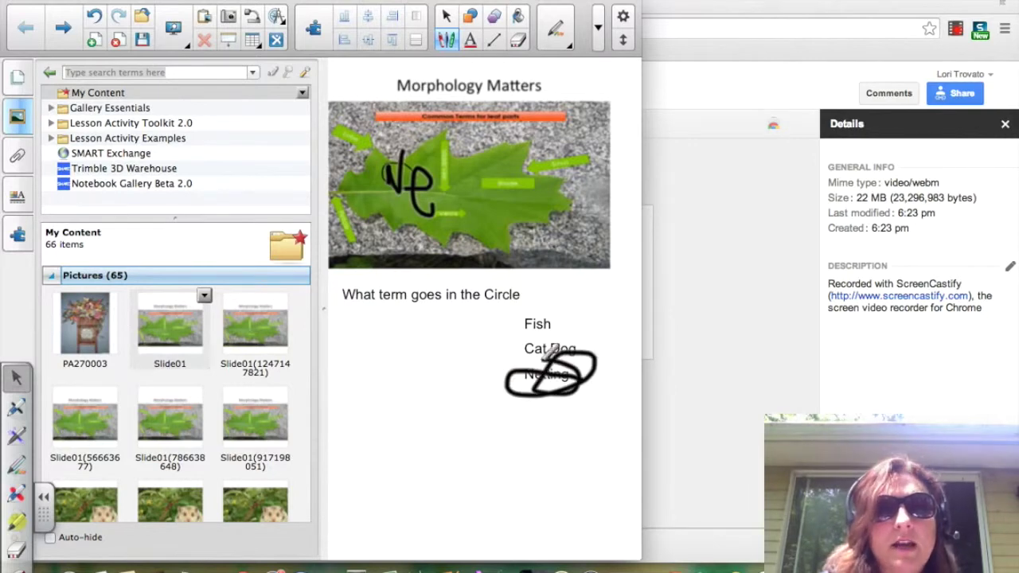
Step: Undo four times to remove both scribbles, the answer choices and the circle
{"action": "left_click", "coordinate": [94, 16]}
{"action": "left_click", "coordinate": [94, 16]}
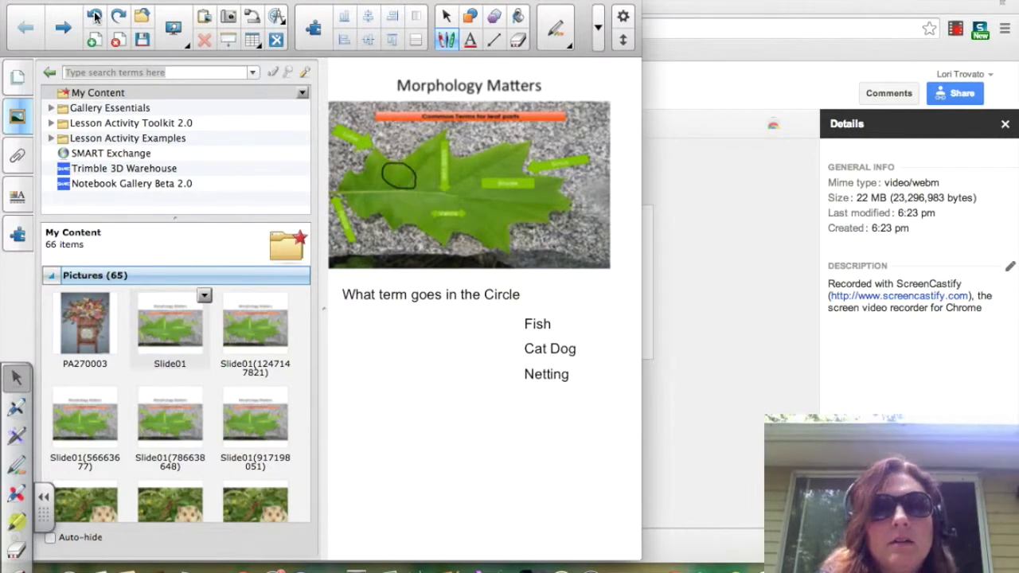
{"action": "left_click", "coordinate": [94, 16]}
{"action": "left_click", "coordinate": [93, 16]}
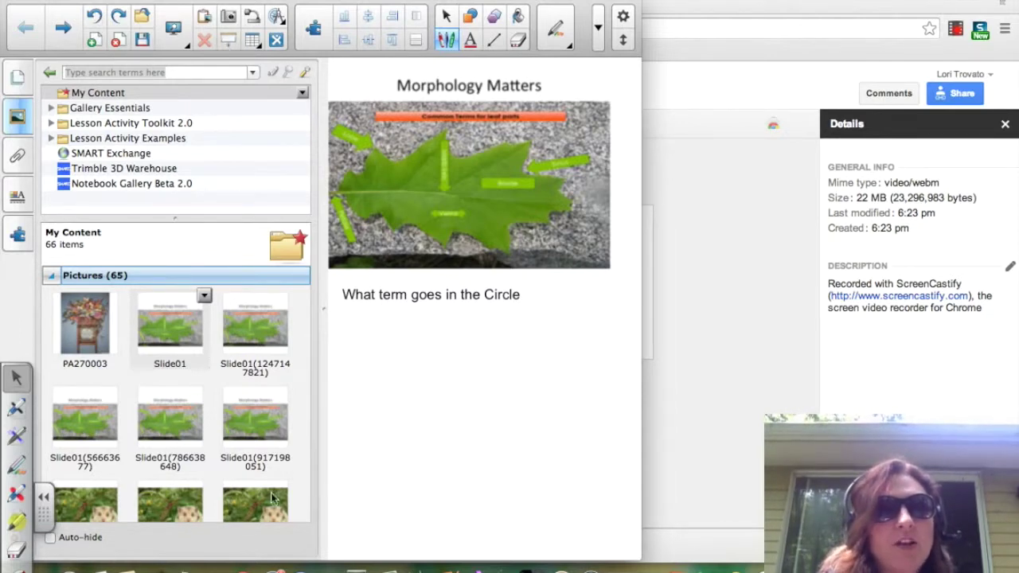
Step: Add a new page, insert the Slide11 'Simple Arrangement' leaf image, and cover it with a screen shade
{"action": "left_click", "coordinate": [94, 38]}
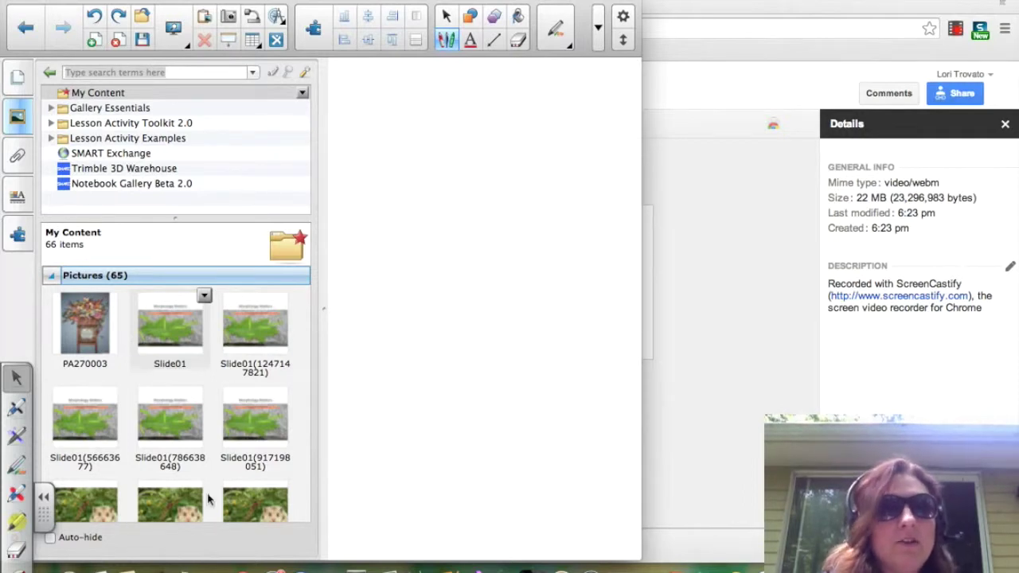
{"action": "scroll", "coordinate": [200, 489], "scroll_direction": "down", "scroll_amount": 5}
{"action": "scroll", "coordinate": [200, 489], "scroll_direction": "down", "scroll_amount": 5}
{"action": "scroll", "coordinate": [201, 490], "scroll_direction": "down", "scroll_amount": 2}
{"action": "scroll", "coordinate": [200, 487], "scroll_direction": "down", "scroll_amount": 3}
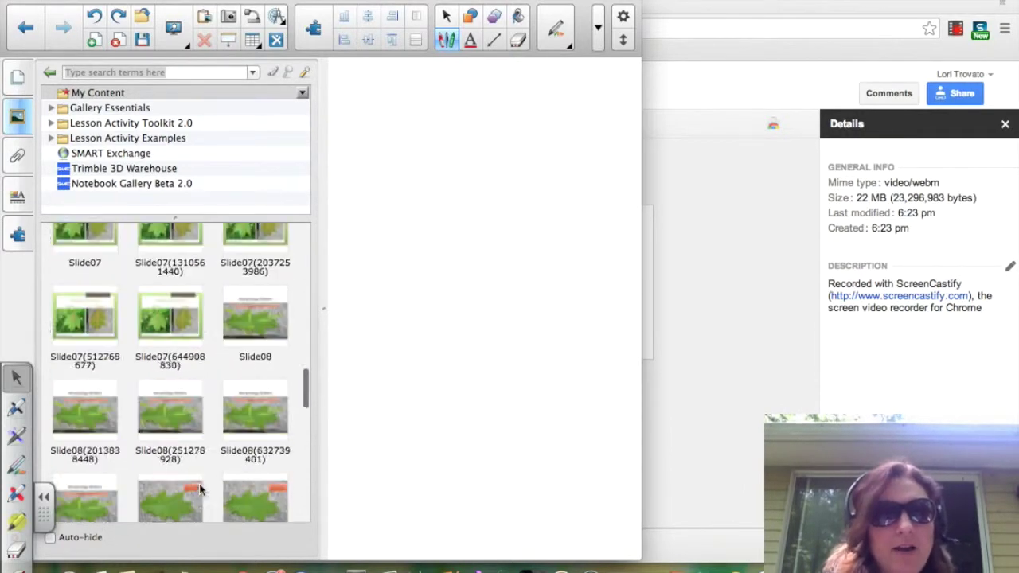
{"action": "scroll", "coordinate": [200, 483], "scroll_direction": "down", "scroll_amount": 2}
{"action": "scroll", "coordinate": [202, 462], "scroll_direction": "down", "scroll_amount": 3}
{"action": "scroll", "coordinate": [205, 436], "scroll_direction": "down", "scroll_amount": 5}
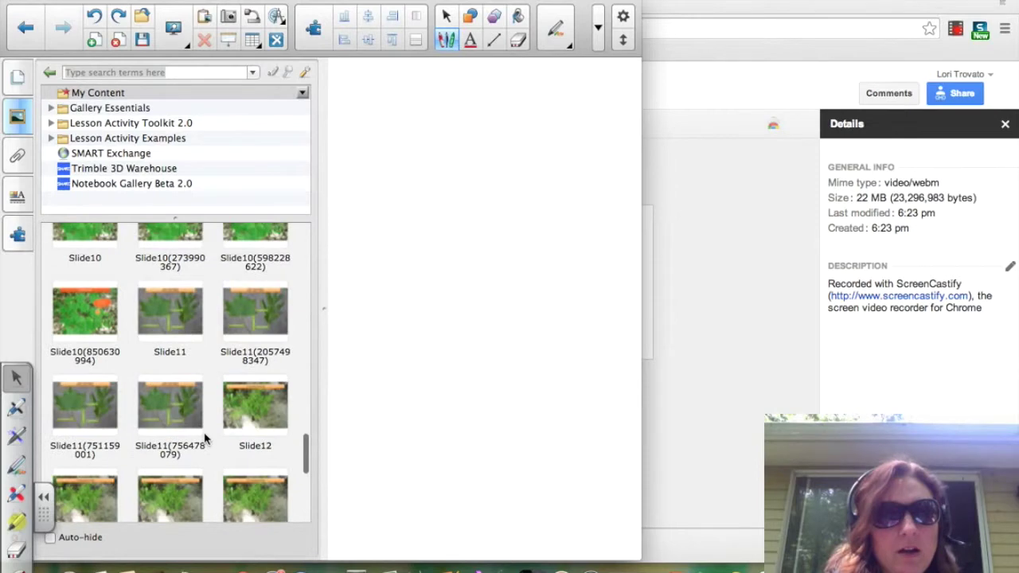
{"action": "double_click", "coordinate": [269, 287]}
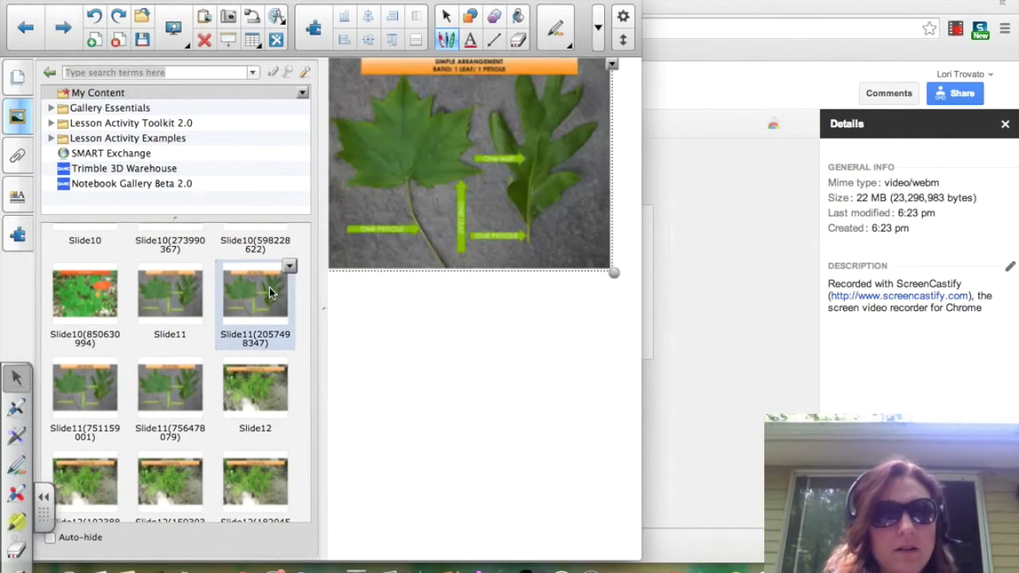
{"action": "left_click", "coordinate": [229, 42]}
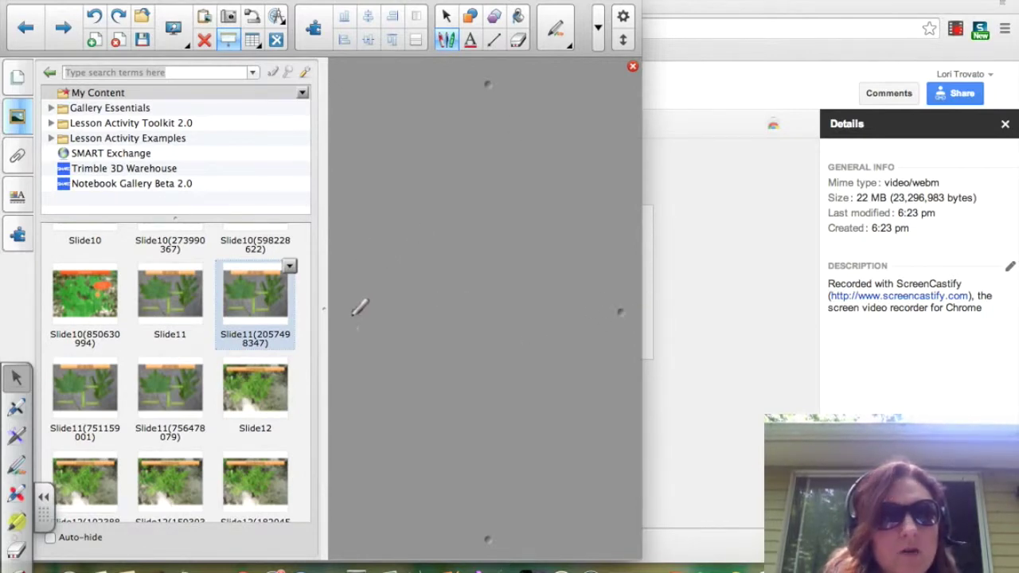
Step: Drag the shade's edges to alternately reveal and re-cover the left and right parts of the slide
{"action": "left_click", "coordinate": [449, 19]}
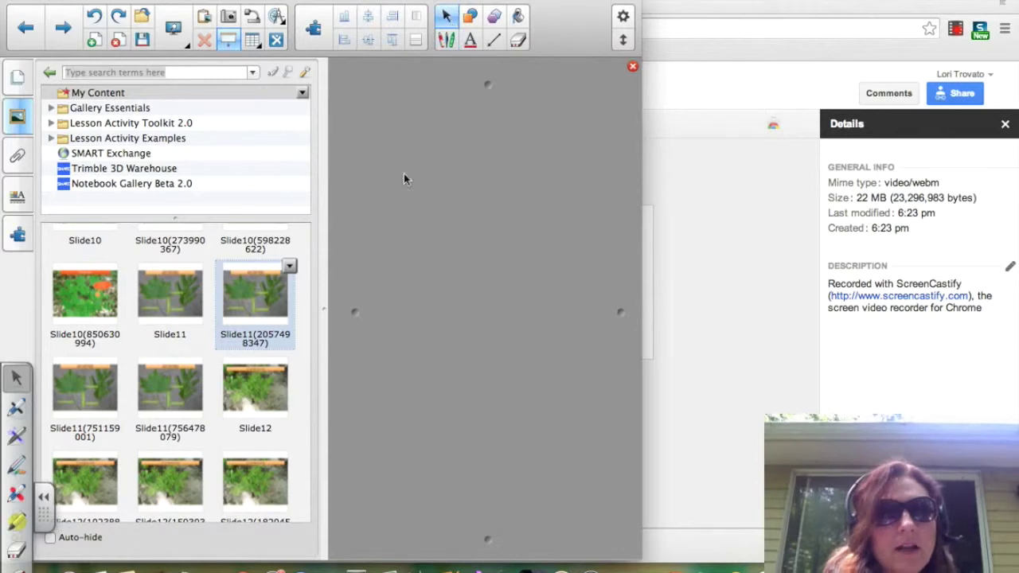
{"action": "left_click_drag", "start_coordinate": [354, 314], "coordinate": [403, 327]}
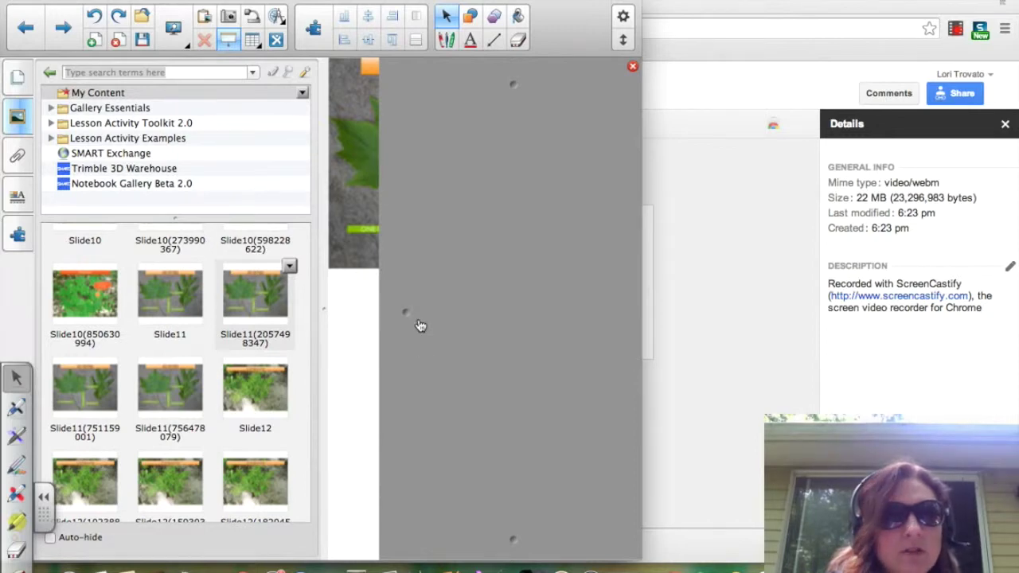
{"action": "left_click_drag", "start_coordinate": [406, 317], "coordinate": [337, 316]}
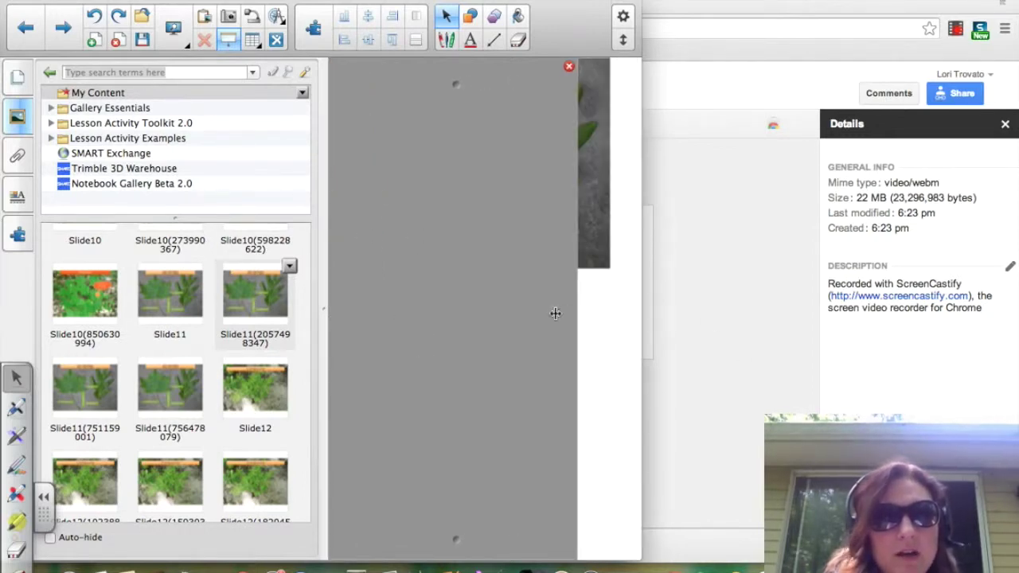
{"action": "mouse_move", "coordinate": [613, 315]}
{"action": "left_mouse_down"}
{"action": "mouse_move", "coordinate": [521, 309]}
{"action": "mouse_move", "coordinate": [608, 312]}
{"action": "left_mouse_up"}
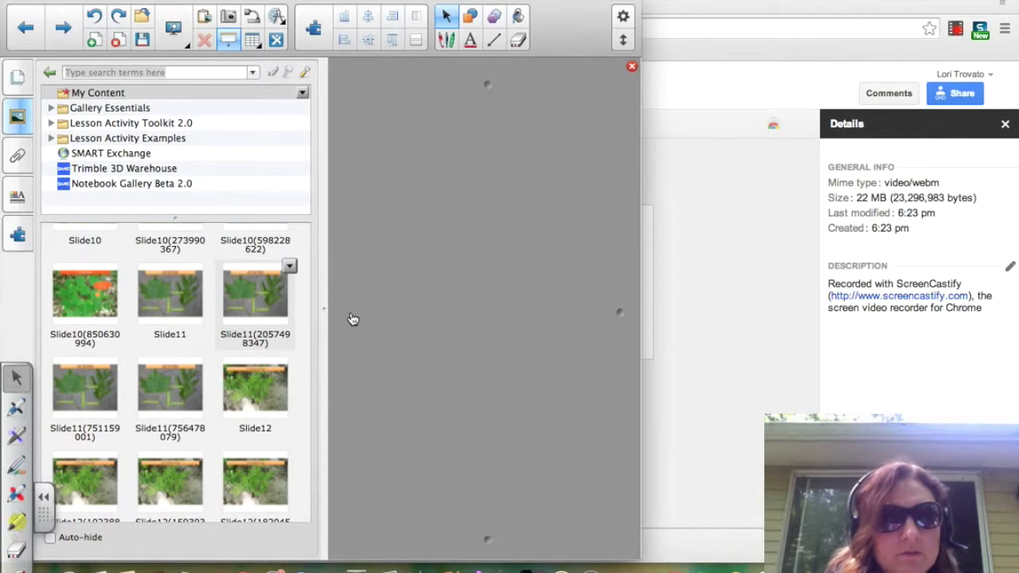
{"action": "left_click_drag", "start_coordinate": [353, 308], "coordinate": [415, 315]}
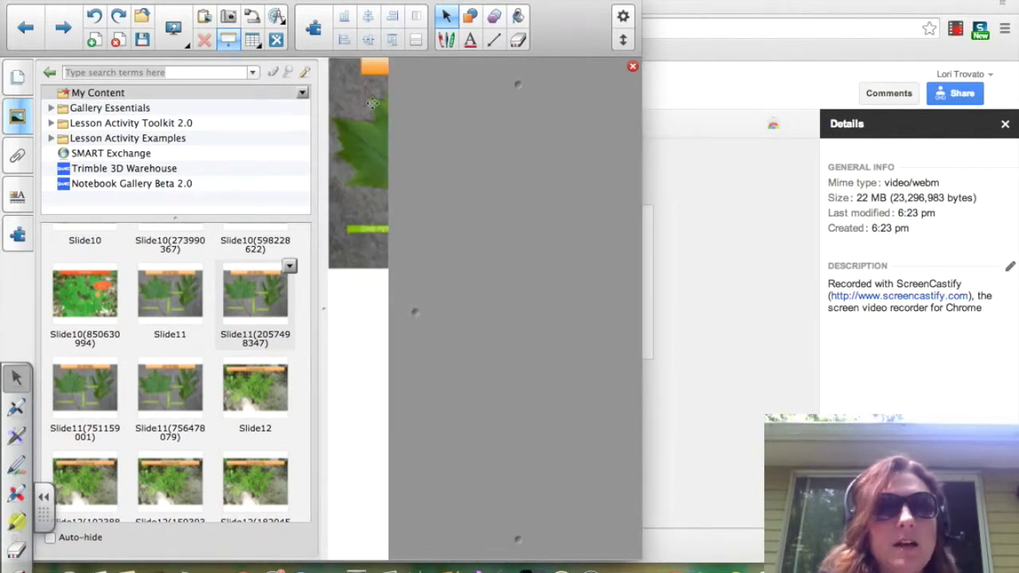
{"action": "left_click_drag", "start_coordinate": [417, 310], "coordinate": [355, 312]}
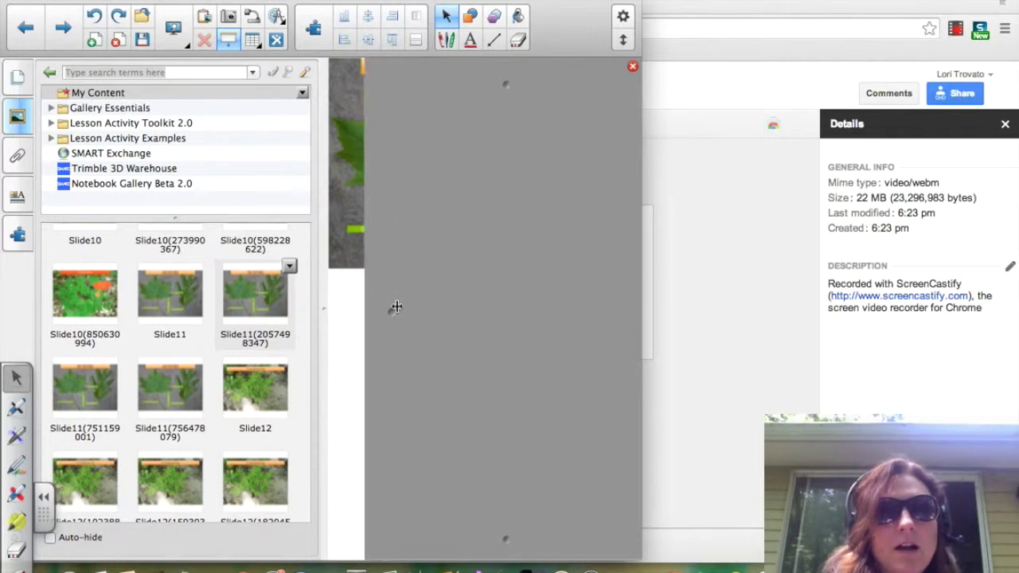
{"action": "mouse_move", "coordinate": [619, 312]}
{"action": "left_mouse_down"}
{"action": "mouse_move", "coordinate": [484, 312]}
{"action": "mouse_move", "coordinate": [680, 319]}
{"action": "left_mouse_up"}
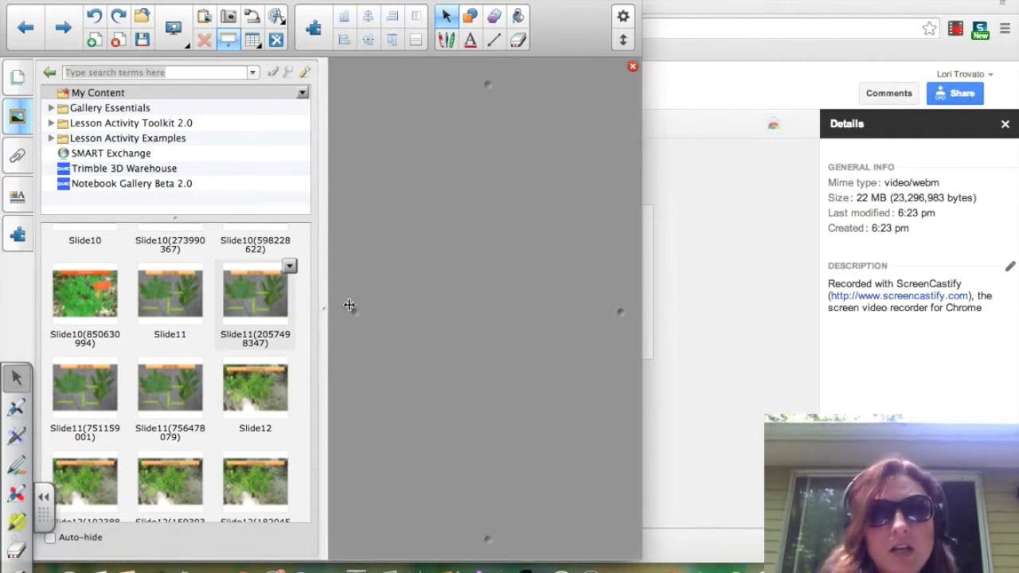
{"action": "left_click_drag", "start_coordinate": [349, 305], "coordinate": [414, 306]}
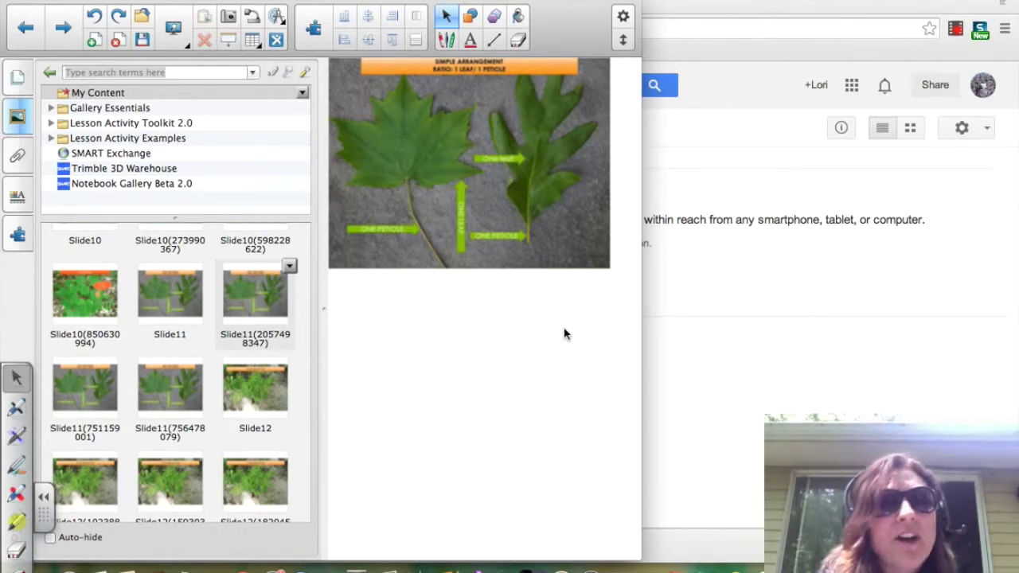
Step: Switch to the Pen tool for freehand ink over the uncovered leaf image
{"action": "left_click", "coordinate": [446, 41]}
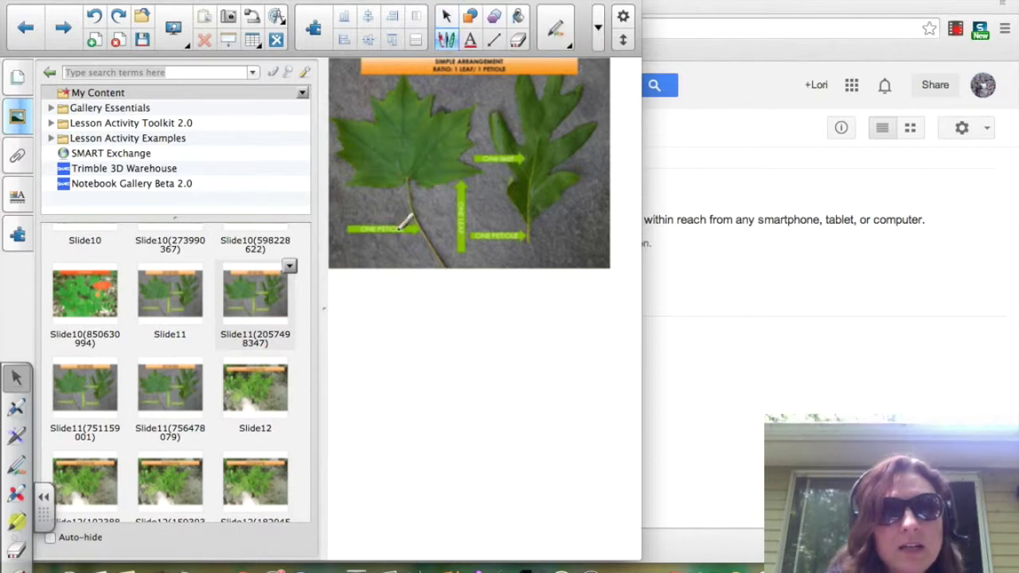
Step: Cover the left and right 'One petiole' labels and the ratio title with black ink strokes
{"action": "left_click_drag", "start_coordinate": [424, 230], "coordinate": [374, 226]}
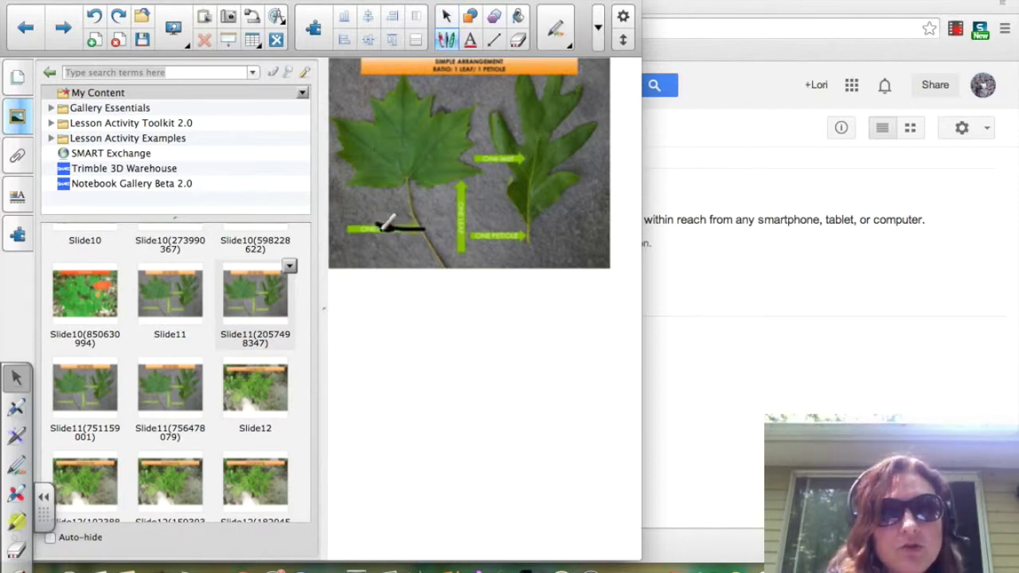
{"action": "mouse_move", "coordinate": [493, 231]}
{"action": "left_mouse_down"}
{"action": "mouse_move", "coordinate": [514, 229]}
{"action": "mouse_move", "coordinate": [493, 234]}
{"action": "left_mouse_up"}
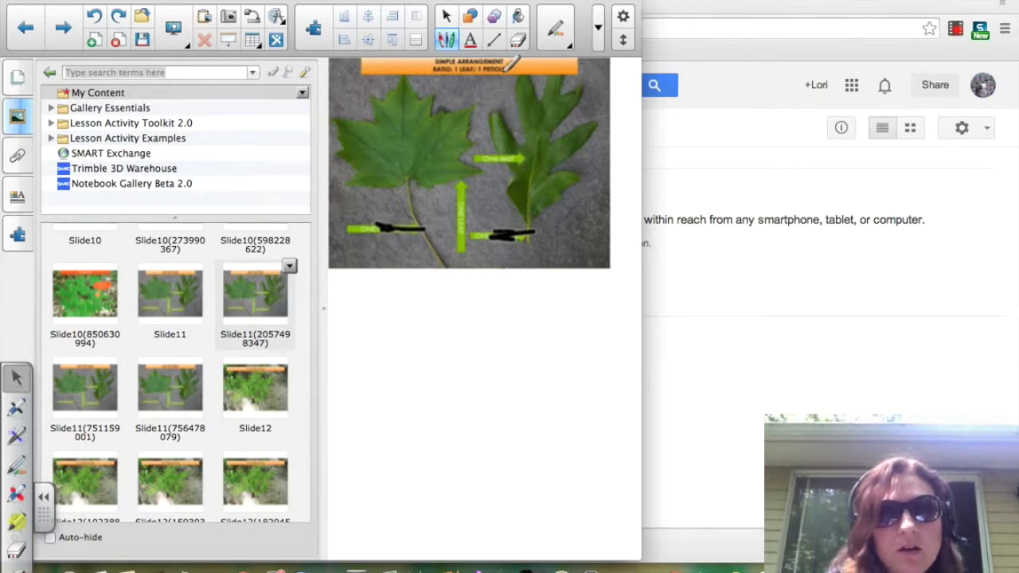
{"action": "mouse_move", "coordinate": [505, 67]}
{"action": "left_mouse_down"}
{"action": "mouse_move", "coordinate": [476, 74]}
{"action": "mouse_move", "coordinate": [506, 72]}
{"action": "left_mouse_up"}
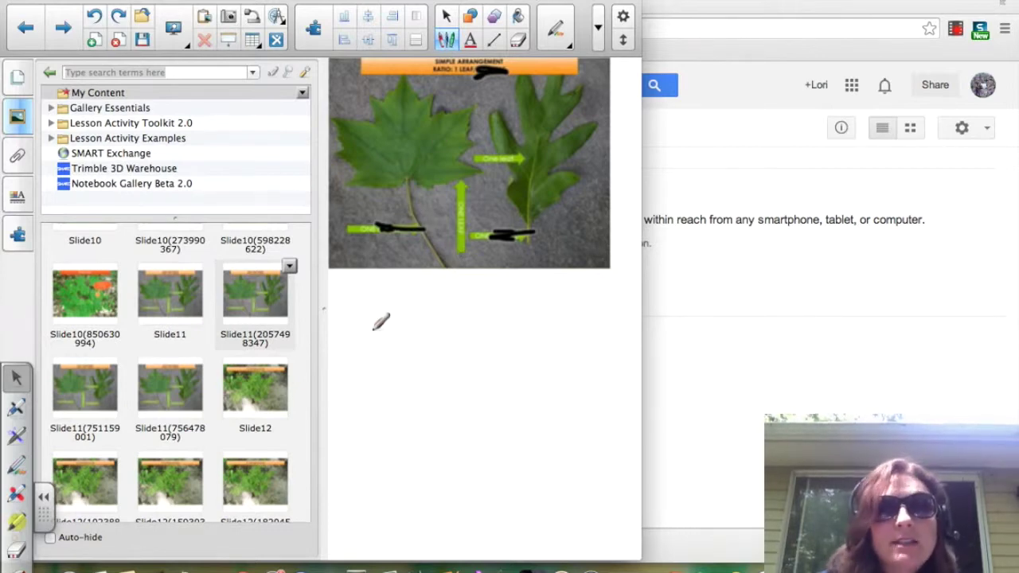
Step: Handwrite 'leaf', then 'worm', then 'petiole' in stacked lines beneath the leaf image
{"action": "left_click_drag", "start_coordinate": [359, 301], "coordinate": [372, 352]}
{"action": "left_click_drag", "start_coordinate": [404, 307], "coordinate": [438, 362]}
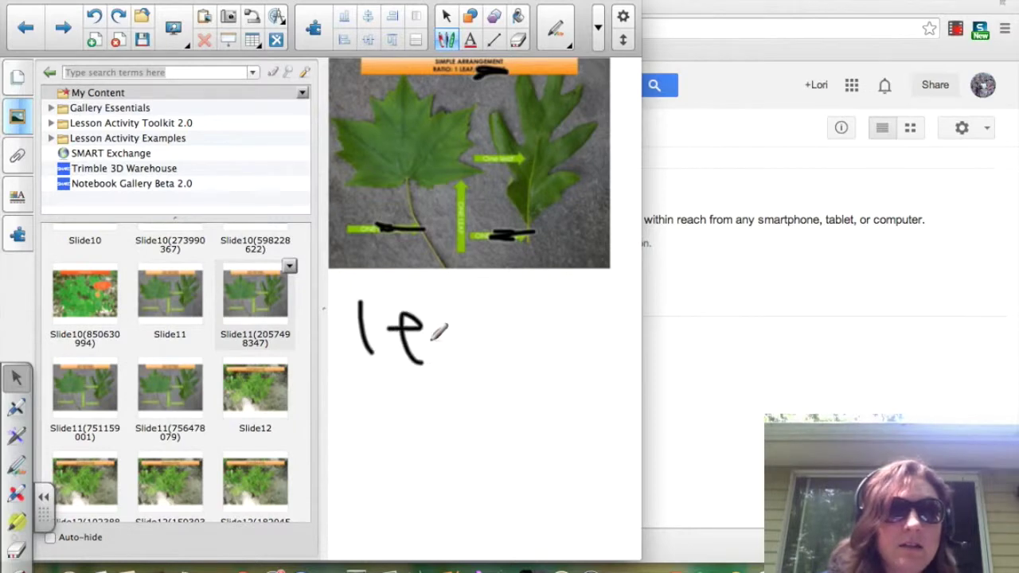
{"action": "left_click_drag", "start_coordinate": [450, 328], "coordinate": [468, 370]}
{"action": "left_click_drag", "start_coordinate": [476, 317], "coordinate": [487, 373]}
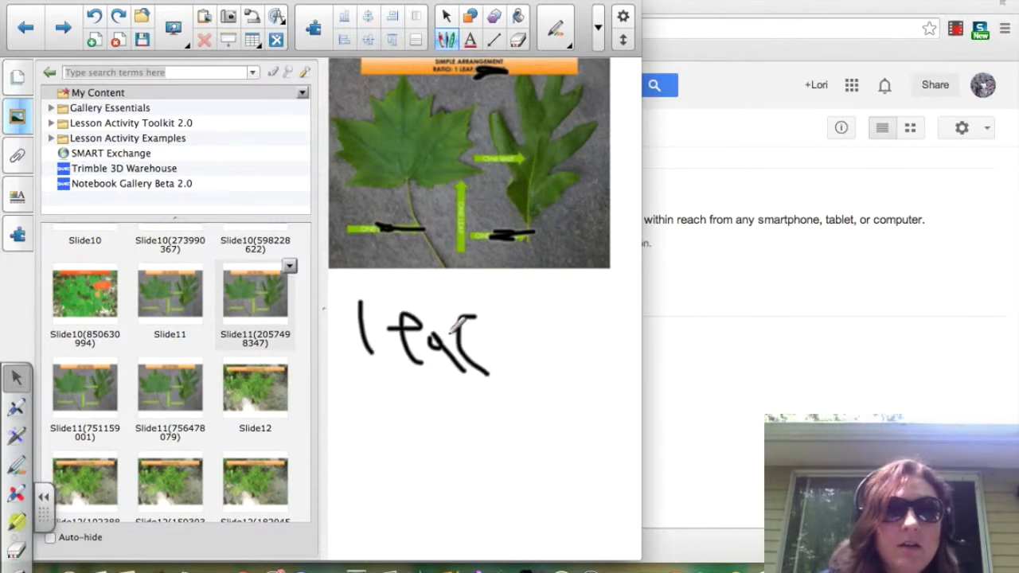
{"action": "left_click_drag", "start_coordinate": [450, 322], "coordinate": [487, 317]}
{"action": "mouse_move", "coordinate": [365, 388]}
{"action": "left_mouse_down"}
{"action": "mouse_move", "coordinate": [418, 389]}
{"action": "mouse_move", "coordinate": [440, 409]}
{"action": "mouse_move", "coordinate": [446, 390]}
{"action": "mouse_move", "coordinate": [485, 385]}
{"action": "mouse_move", "coordinate": [490, 426]}
{"action": "mouse_move", "coordinate": [573, 432]}
{"action": "left_mouse_up"}
{"action": "mouse_move", "coordinate": [382, 436]}
{"action": "left_mouse_down"}
{"action": "mouse_move", "coordinate": [383, 491]}
{"action": "mouse_move", "coordinate": [394, 443]}
{"action": "mouse_move", "coordinate": [430, 487]}
{"action": "left_mouse_up"}
{"action": "mouse_move", "coordinate": [439, 430]}
{"action": "left_mouse_down"}
{"action": "mouse_move", "coordinate": [440, 503]}
{"action": "mouse_move", "coordinate": [473, 468]}
{"action": "mouse_move", "coordinate": [475, 493]}
{"action": "left_mouse_up"}
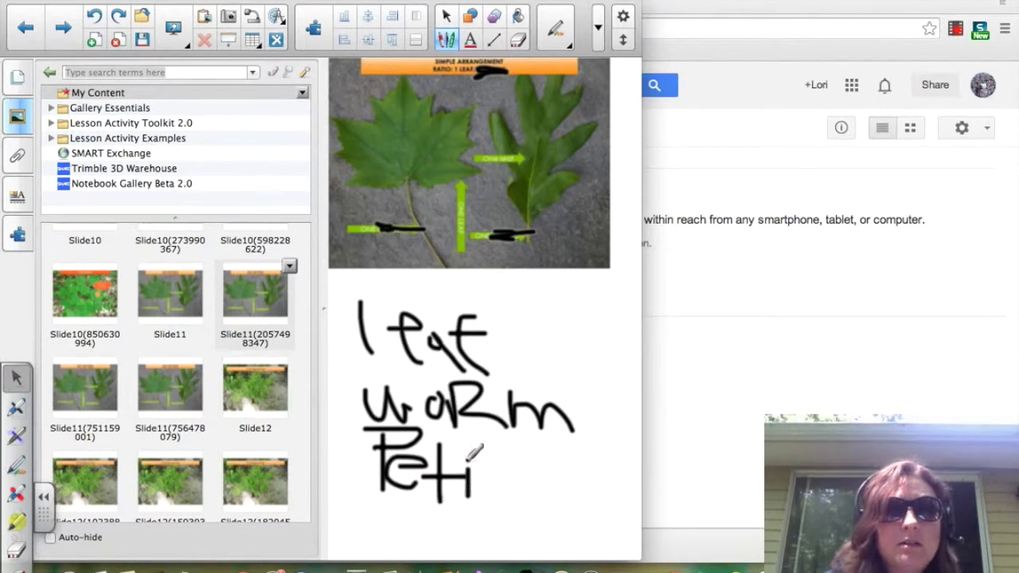
{"action": "mouse_move", "coordinate": [493, 460]}
{"action": "left_mouse_down"}
{"action": "mouse_move", "coordinate": [480, 485]}
{"action": "mouse_move", "coordinate": [501, 449]}
{"action": "mouse_move", "coordinate": [502, 503]}
{"action": "mouse_move", "coordinate": [586, 478]}
{"action": "mouse_move", "coordinate": [586, 425]}
{"action": "left_mouse_up"}
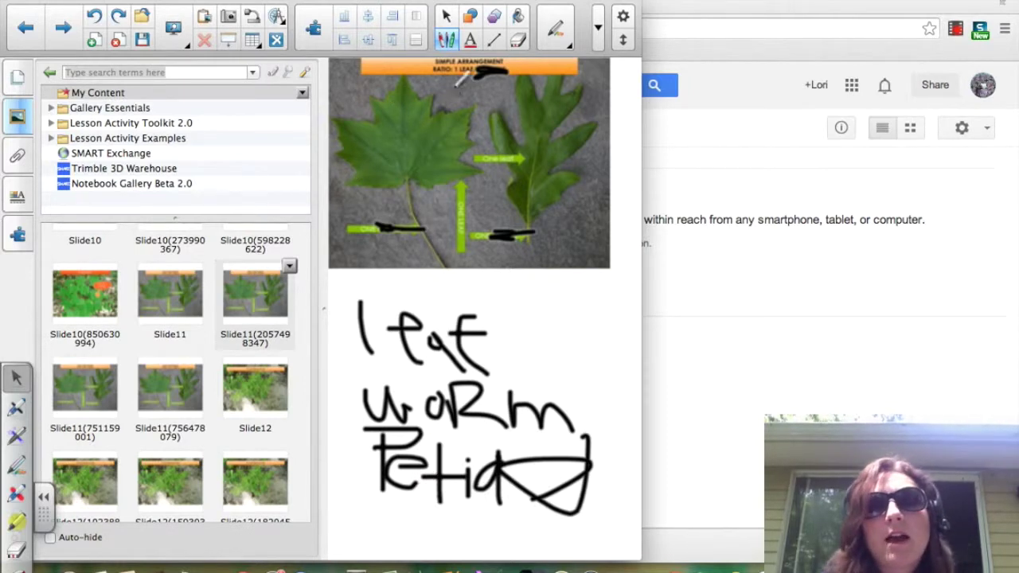
Step: Erase the black ink from both 'One petiole' labels and the ratio title
{"action": "left_click", "coordinate": [519, 39]}
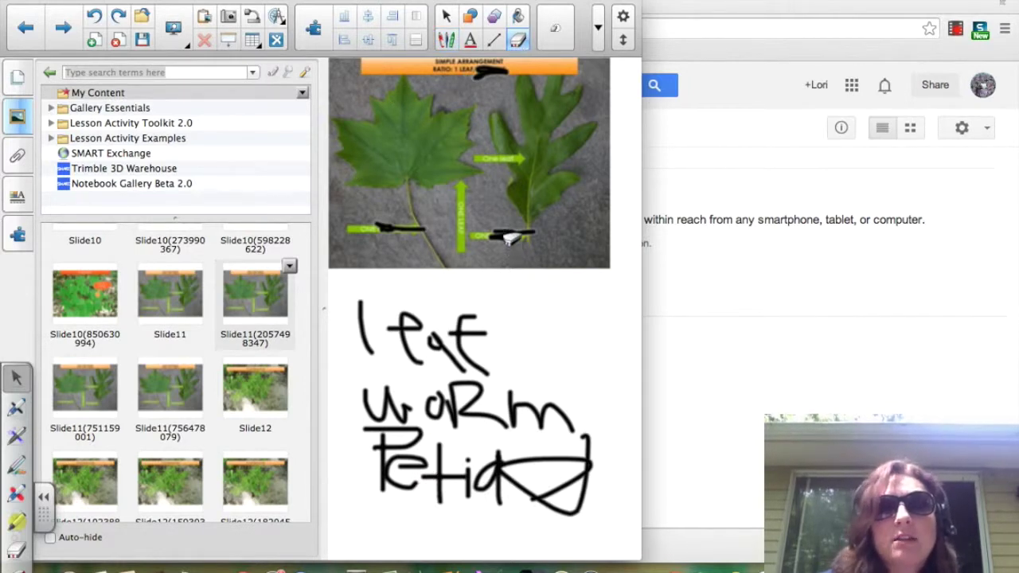
{"action": "left_click_drag", "start_coordinate": [509, 238], "coordinate": [482, 235]}
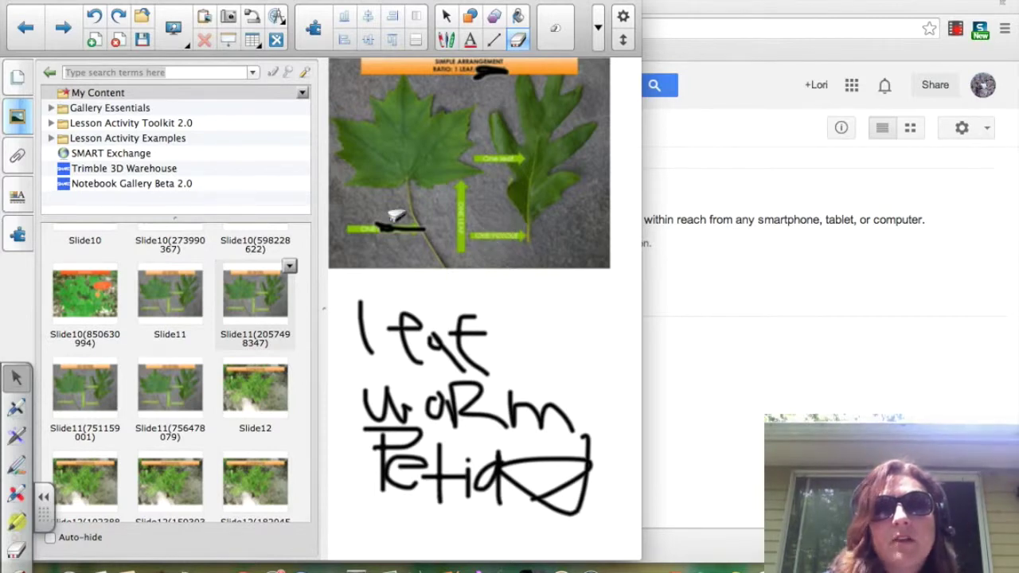
{"action": "left_click_drag", "start_coordinate": [396, 216], "coordinate": [422, 239]}
{"action": "left_click_drag", "start_coordinate": [475, 71], "coordinate": [487, 80]}
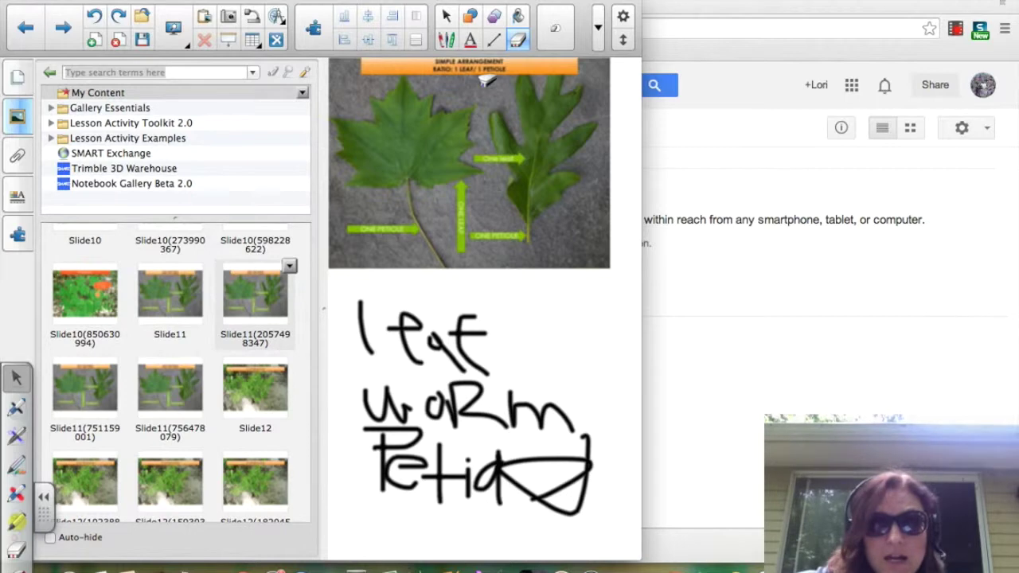